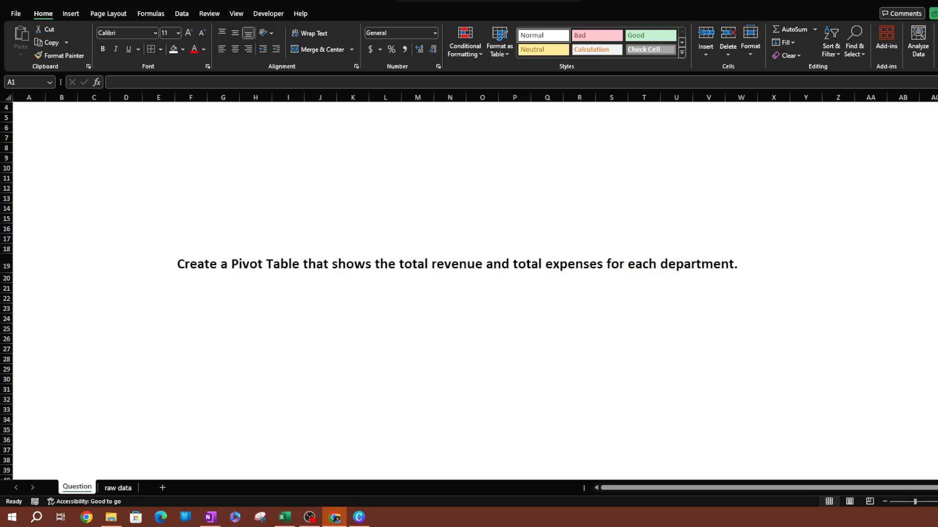
Step: Review the Date, Department, Category and Amount columns on the raw data sheet, and reread the task on the Question sheet
key(ctrl+Page_Down)
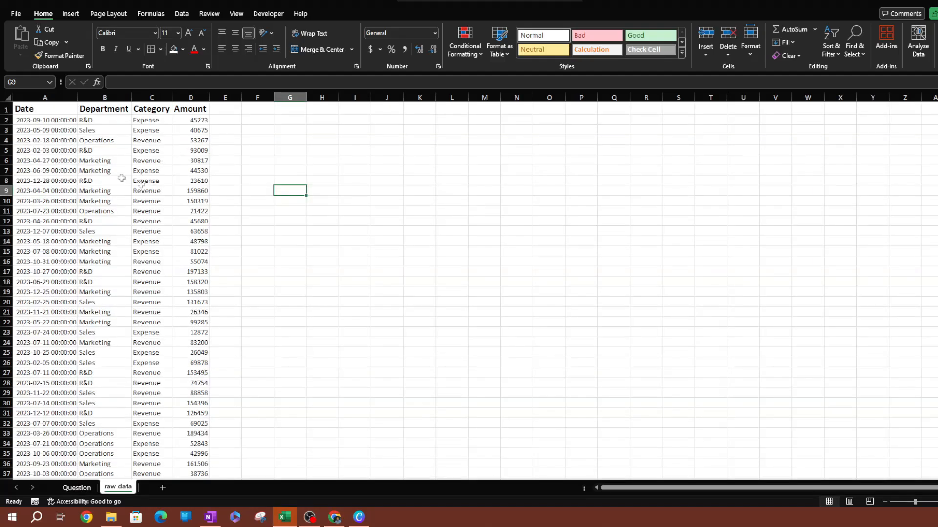
click(49, 96)
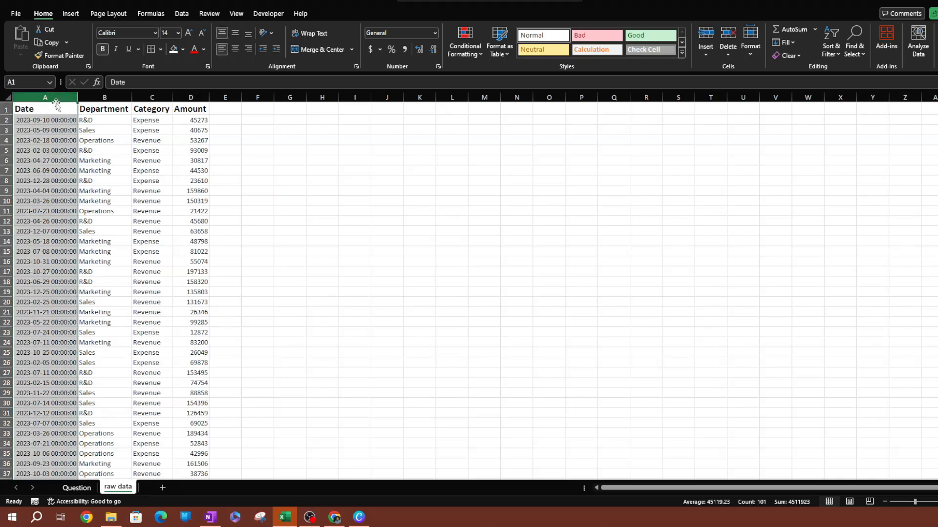
click(111, 95)
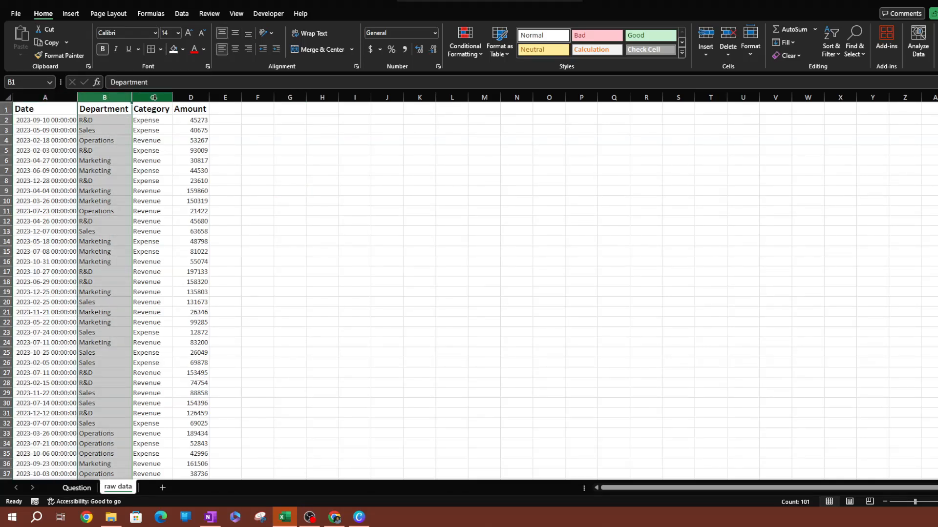
click(154, 96)
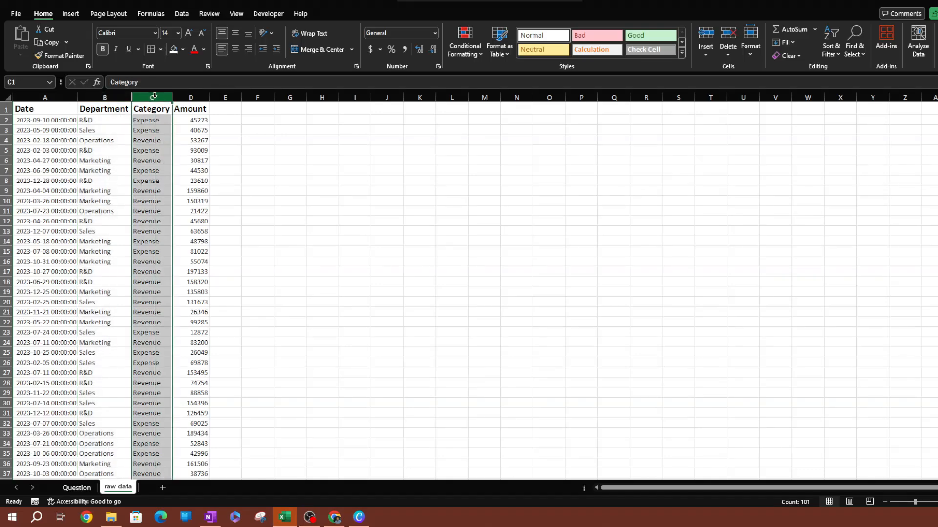
click(201, 98)
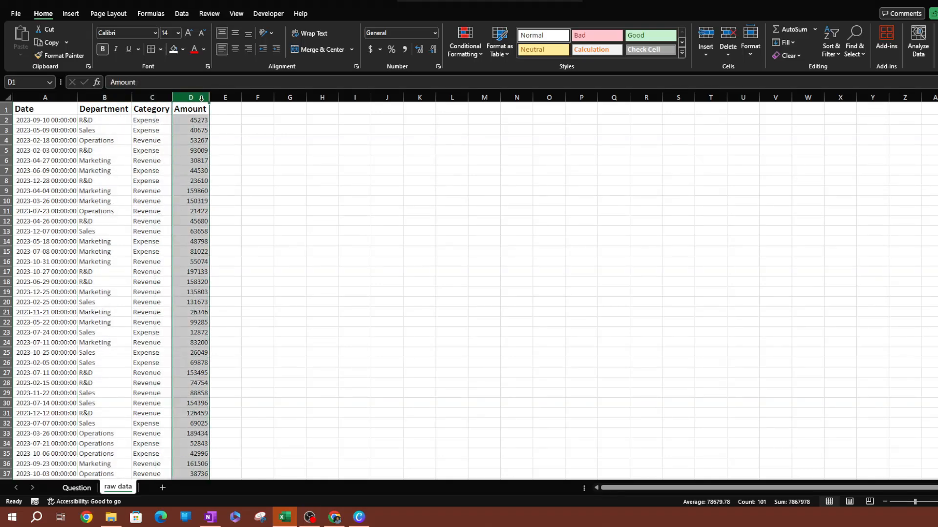
click(75, 487)
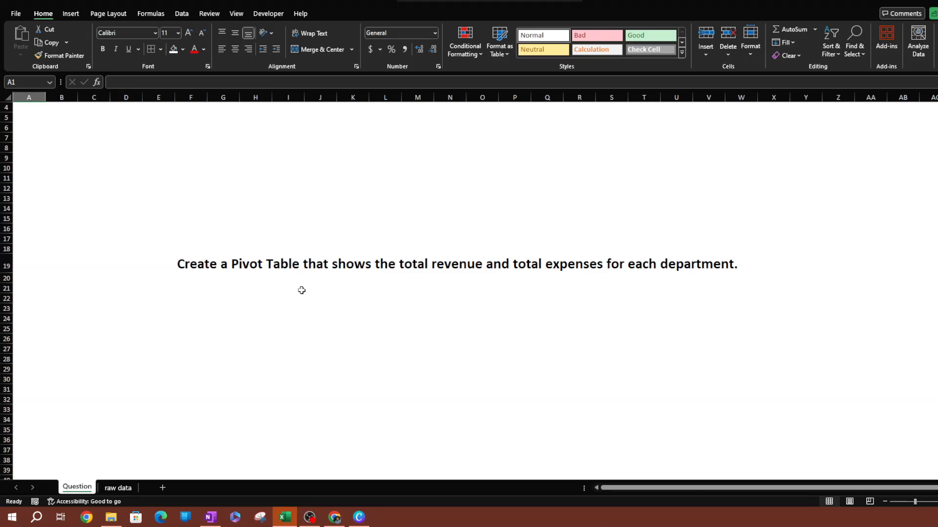
Step: Start inserting a PivotTable from the raw data sheet, using the range A1:D101 as its source
click(122, 487)
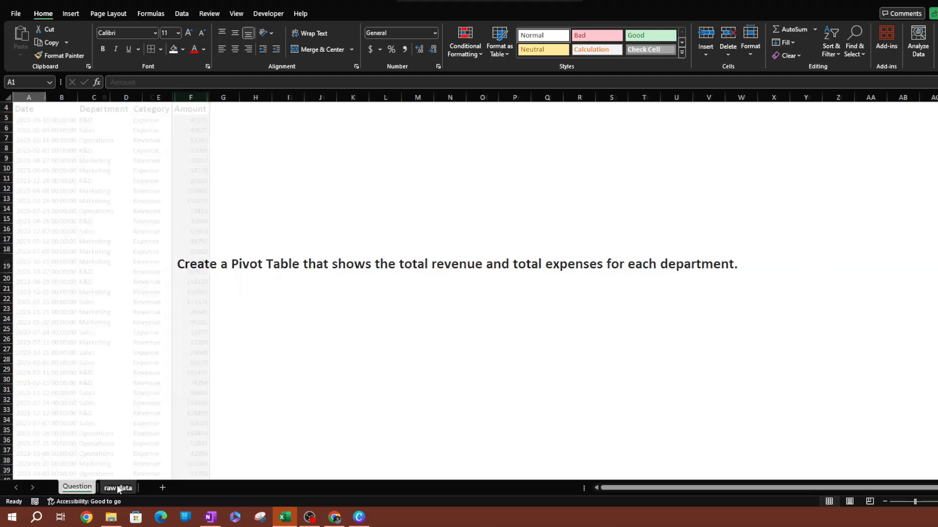
click(30, 109)
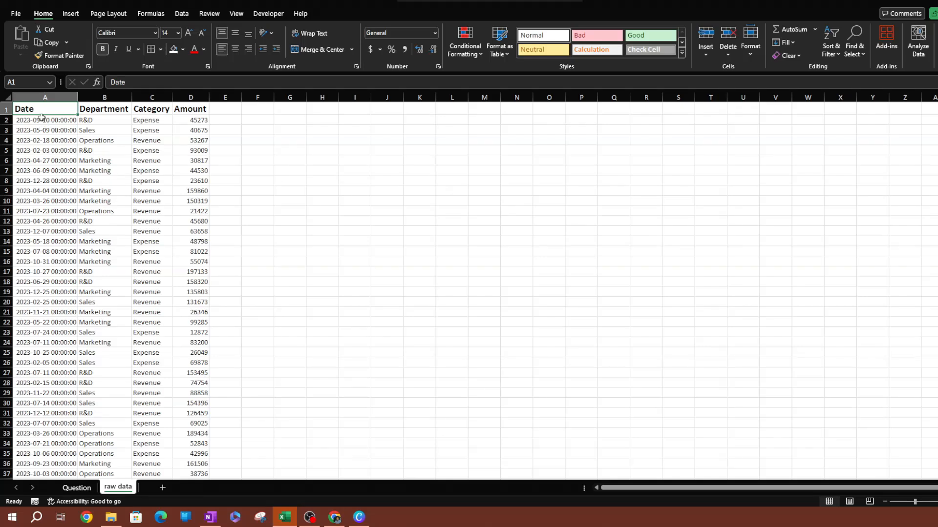
click(74, 16)
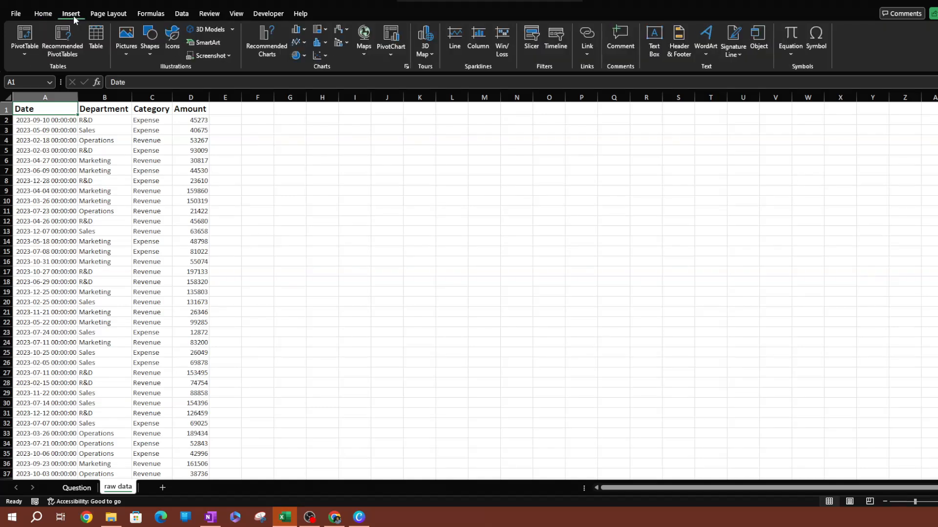
click(28, 32)
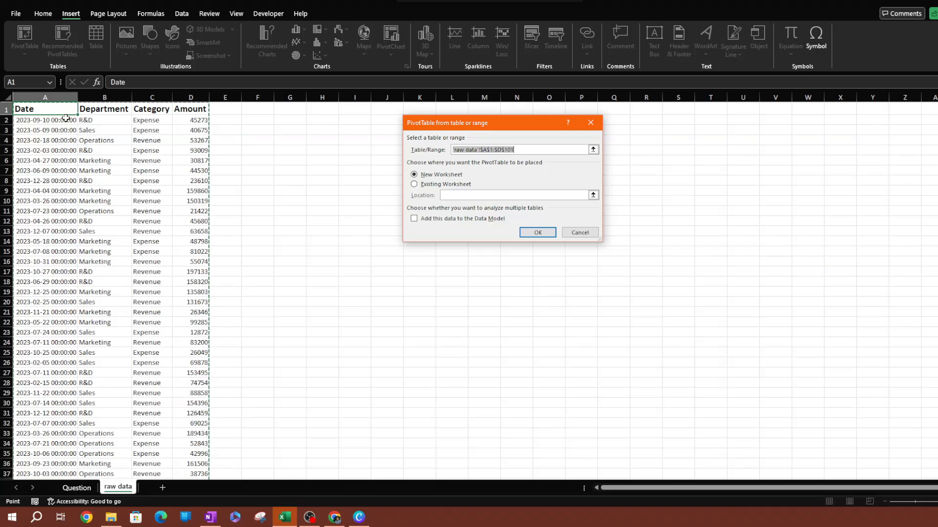
scroll(185, 219, down, 14)
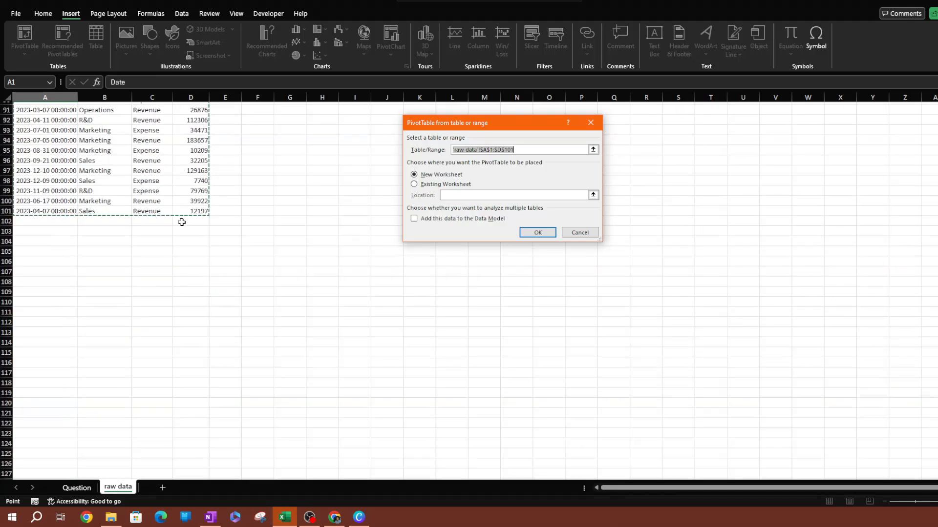
scroll(185, 217, up, 14)
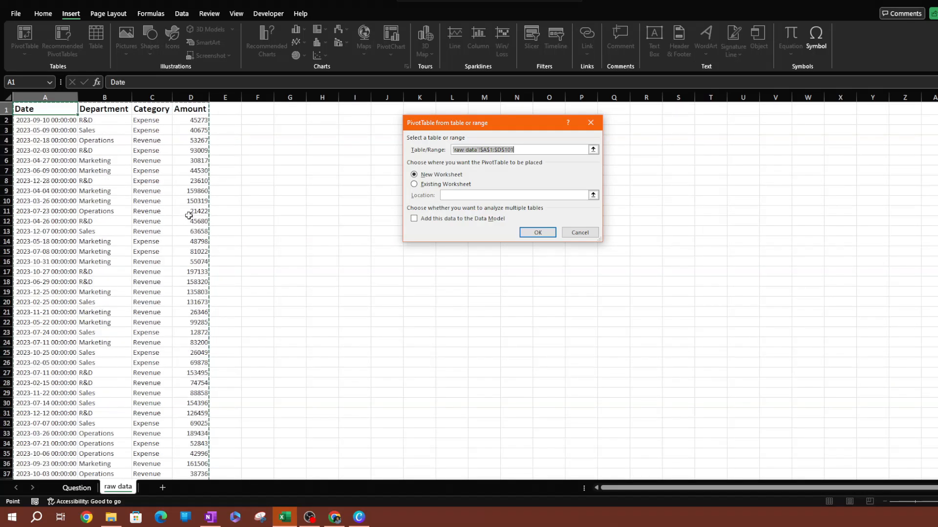
click(48, 112)
key(ctrl+shift+Right)
key(ctrl+shift+Down)
scroll(284, 170, up, 17)
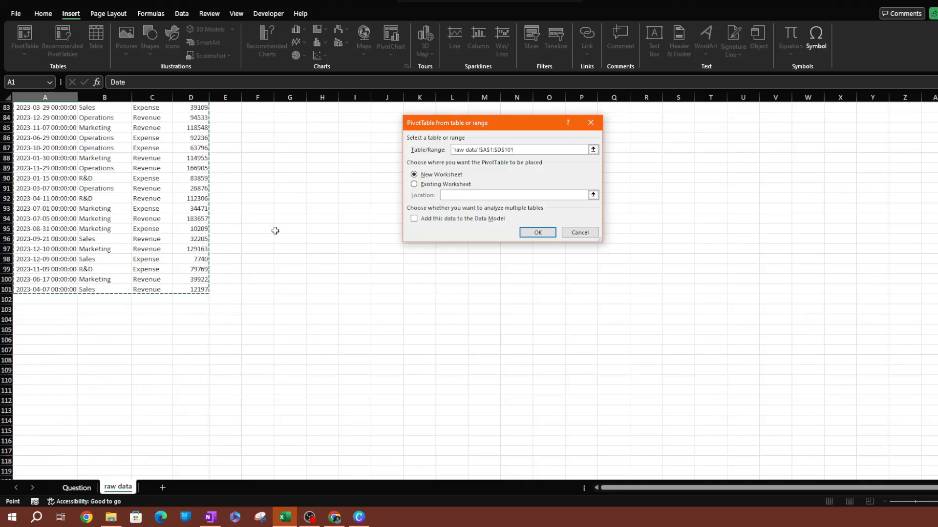
scroll(265, 221, up, 4)
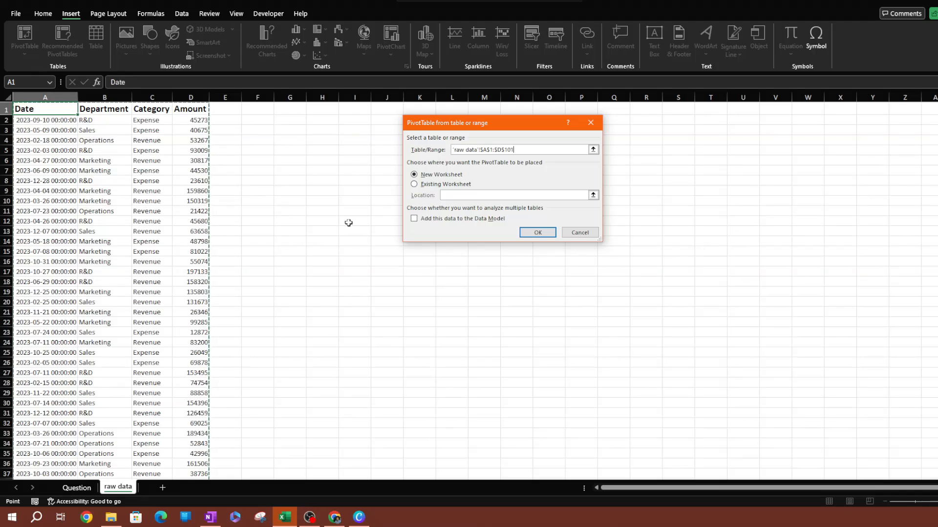
Step: Place the PivotTable on the existing raw data sheet at cell K1 and create it
click(415, 186)
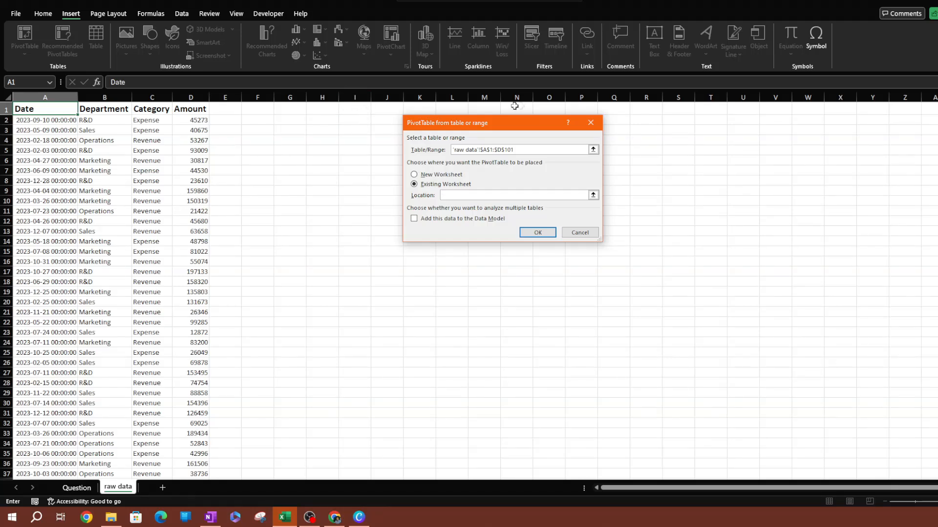
drag(497, 131, 642, 134)
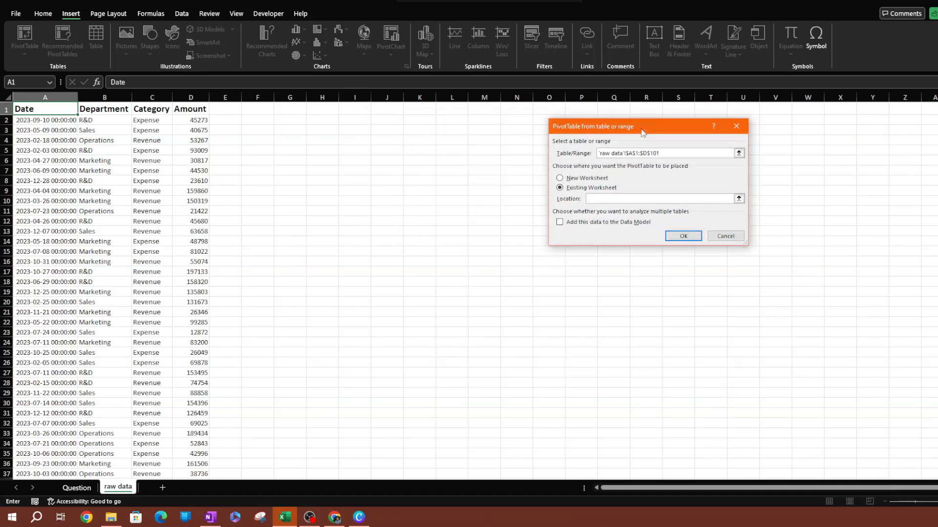
click(428, 113)
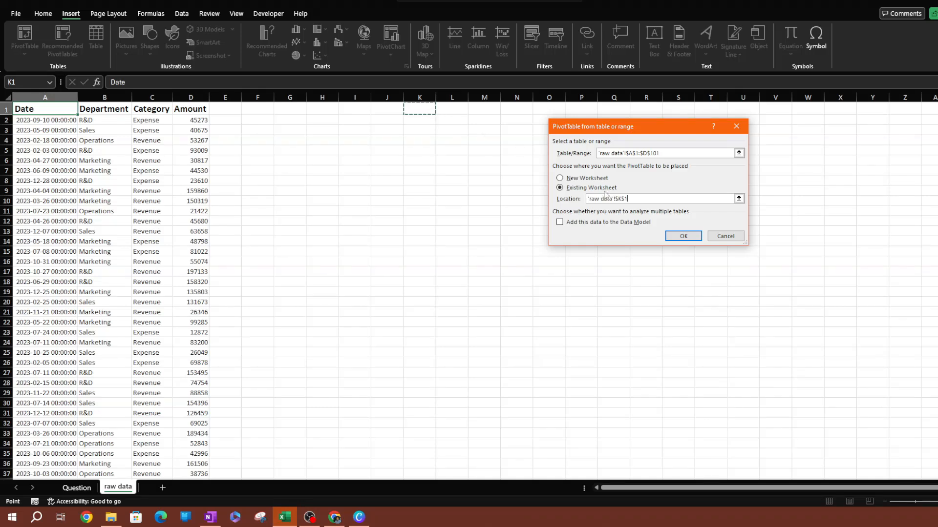
click(677, 237)
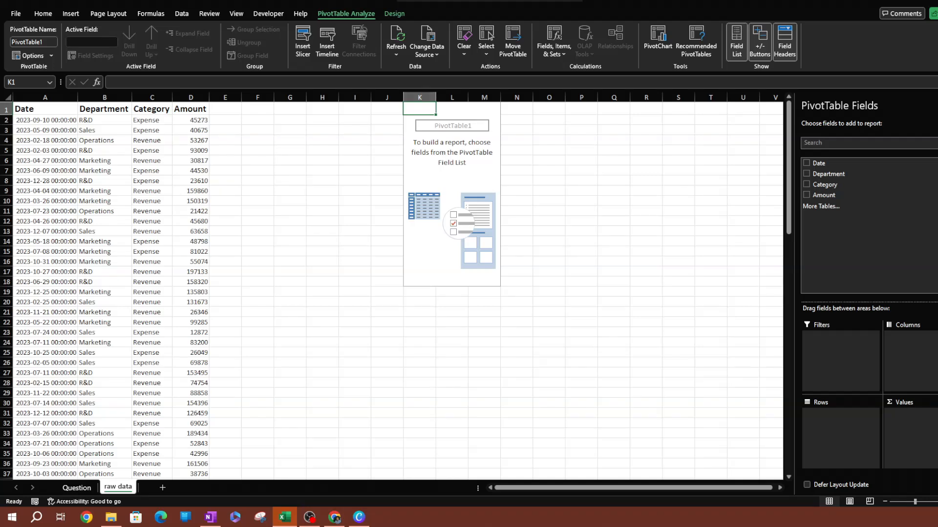
Step: Lay out the PivotTable with Department as rows, Category as columns and the sum of Amount as values
key(alt+Tab)
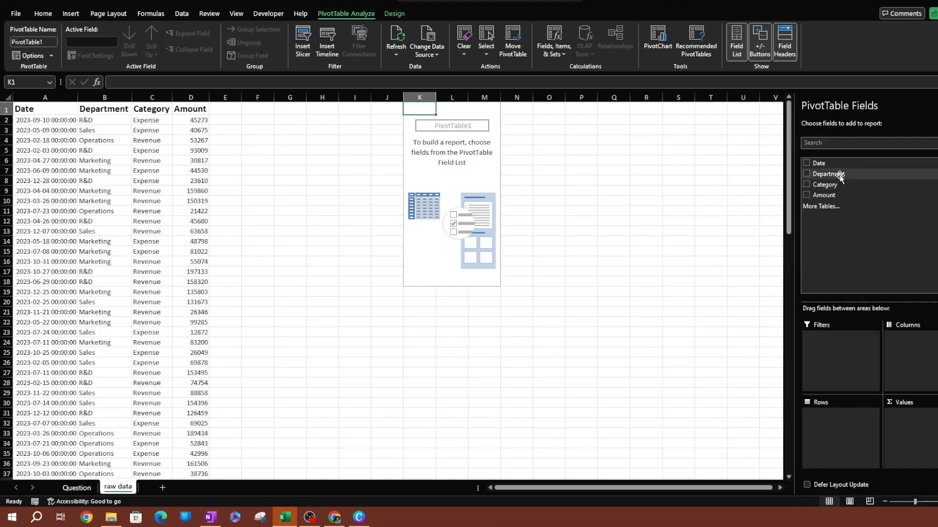
drag(839, 175, 844, 420)
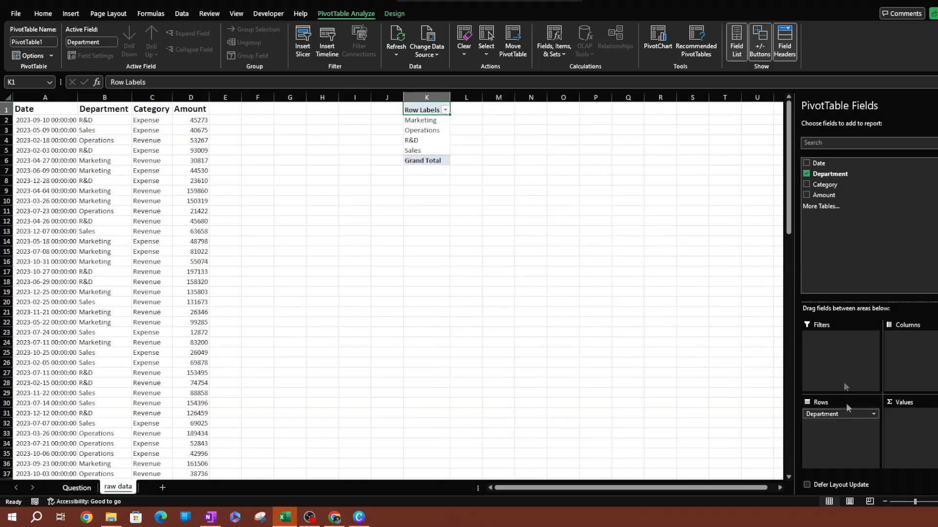
drag(824, 184, 923, 355)
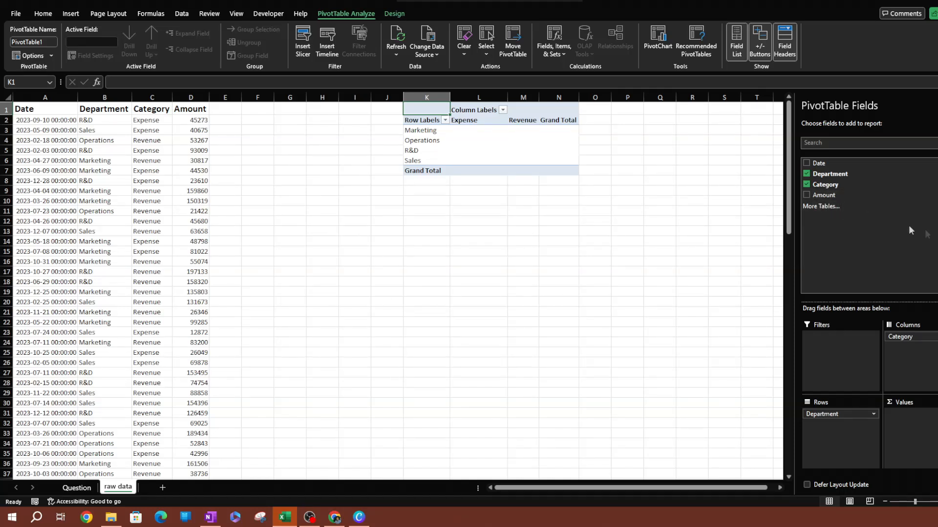
drag(823, 195, 923, 435)
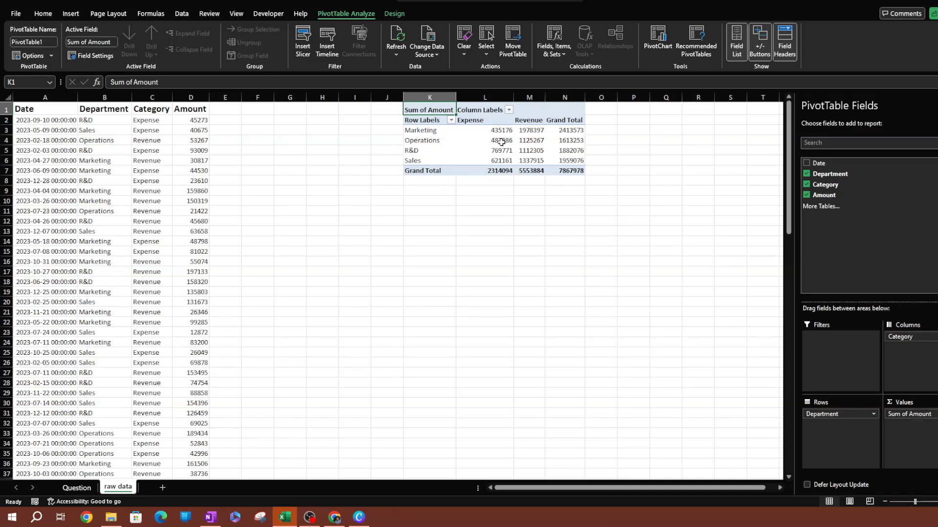
Step: Check how the Amount value field is summarized and keep the calculation set to Sum
click(895, 415)
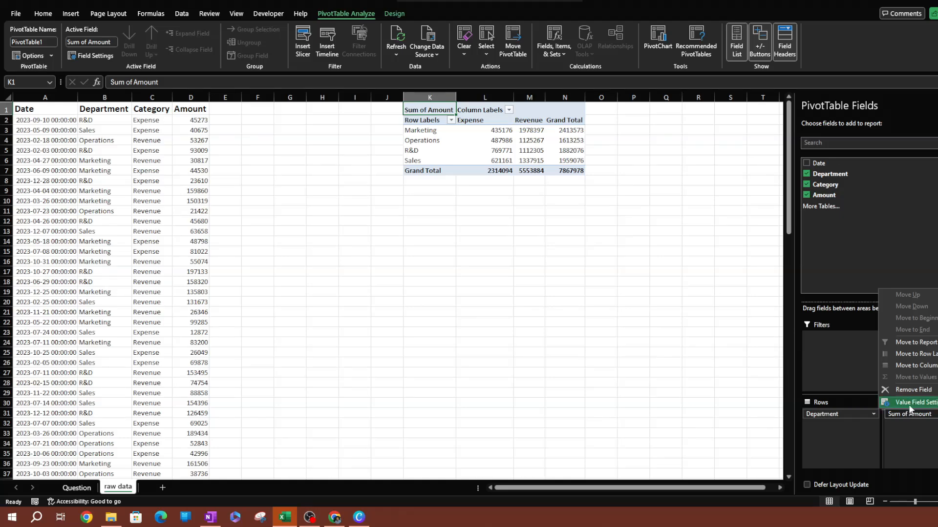
click(909, 404)
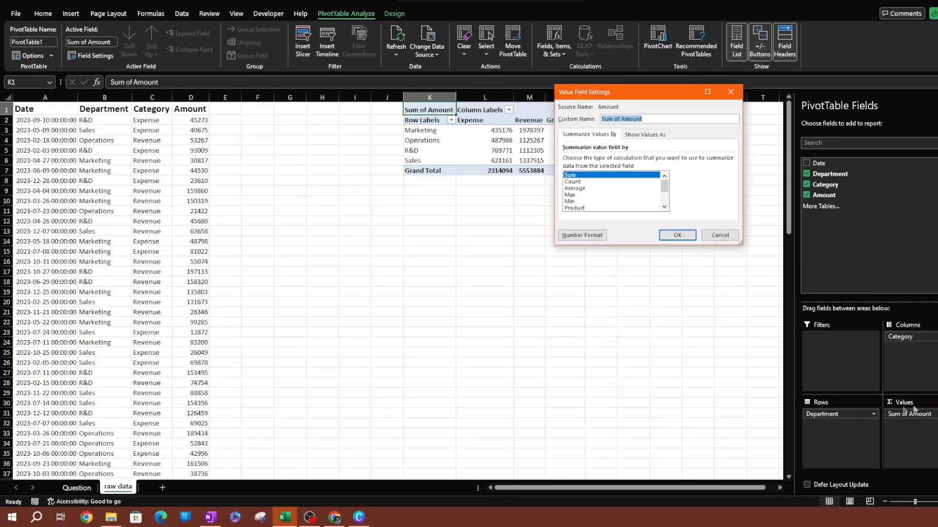
drag(620, 99, 338, 136)
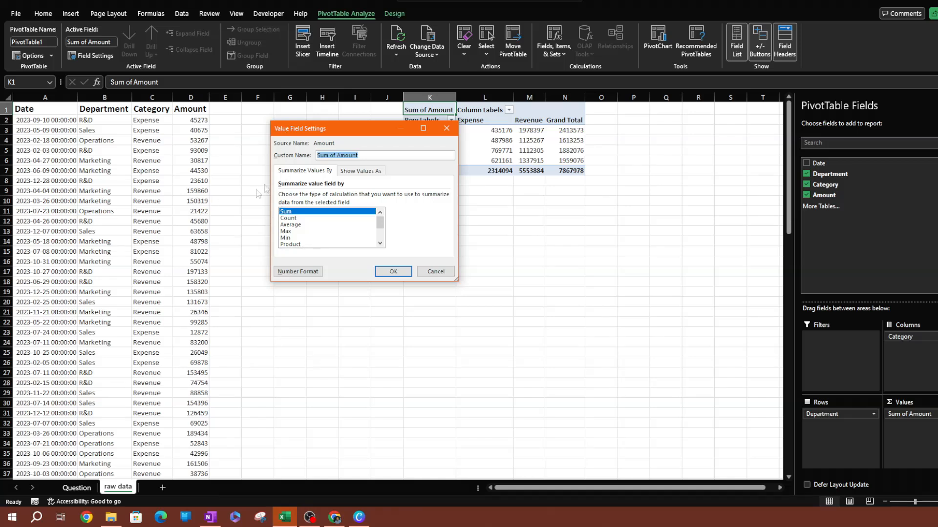
click(395, 271)
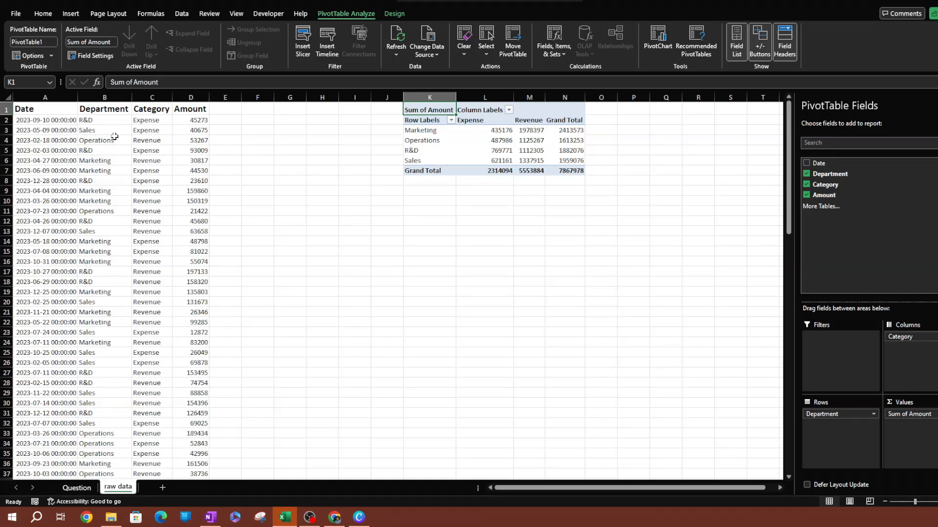
Step: Add the Date field to the PivotTable rows above Department
click(232, 141)
click(69, 127)
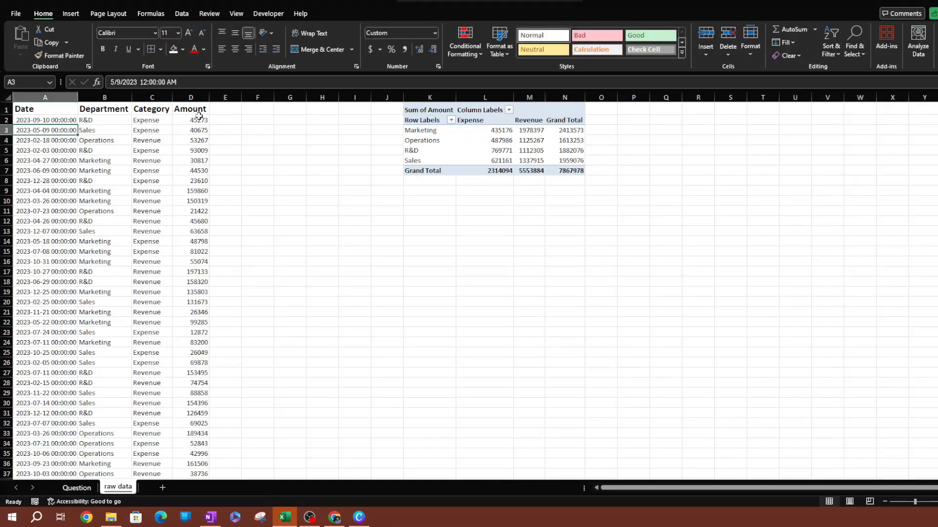
click(425, 112)
drag(838, 163, 846, 415)
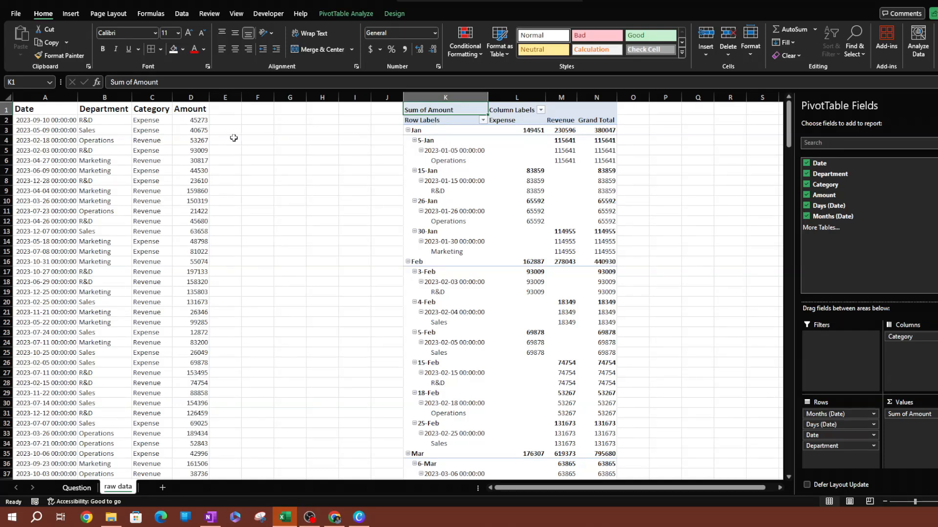
Step: Format the raw data's Date column as Short Date and narrow the column to fit the dates
click(61, 120)
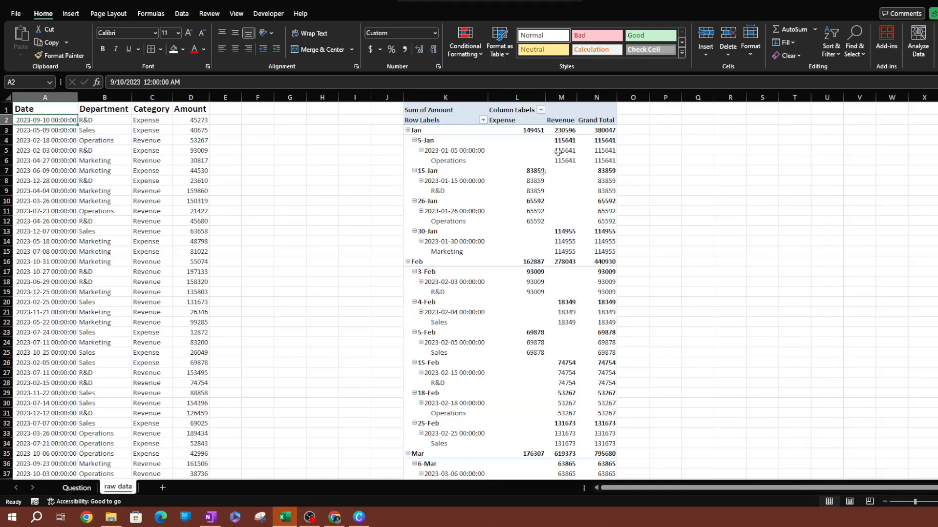
click(61, 108)
key(ctrl+shift+Down)
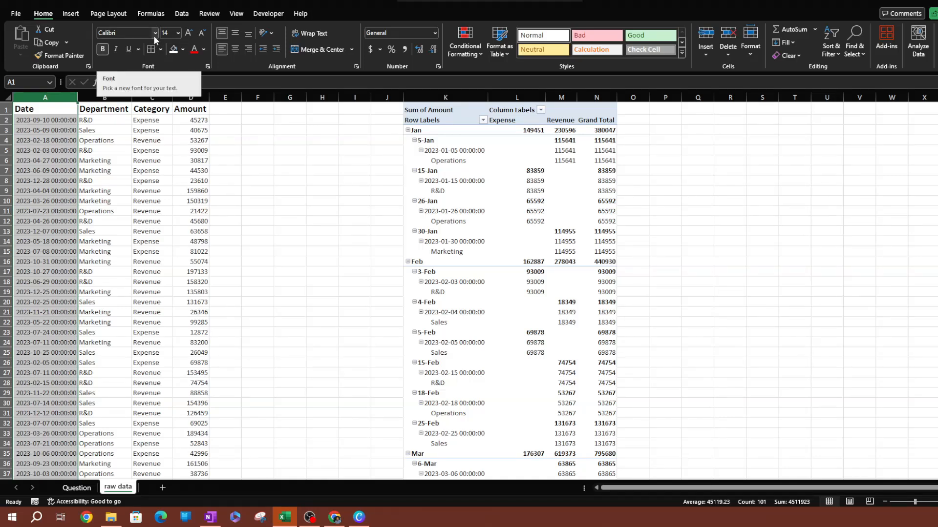
click(435, 33)
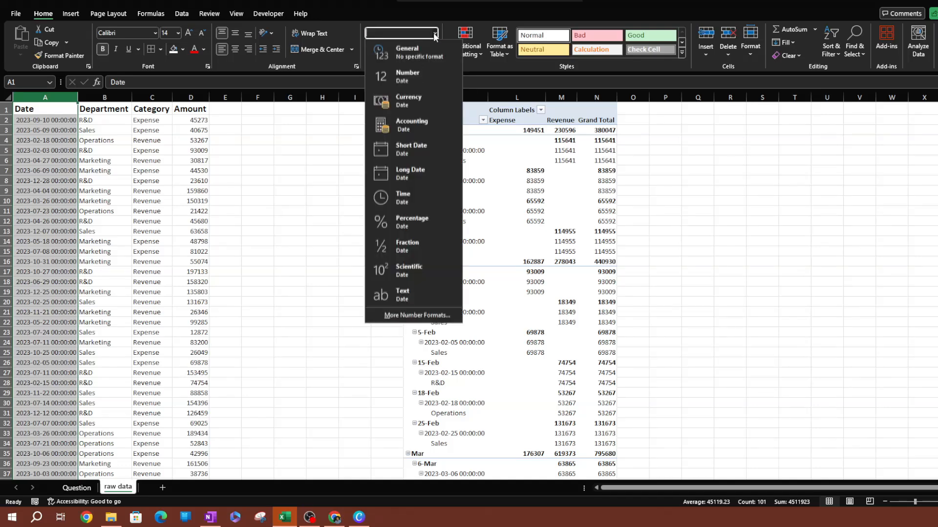
click(414, 154)
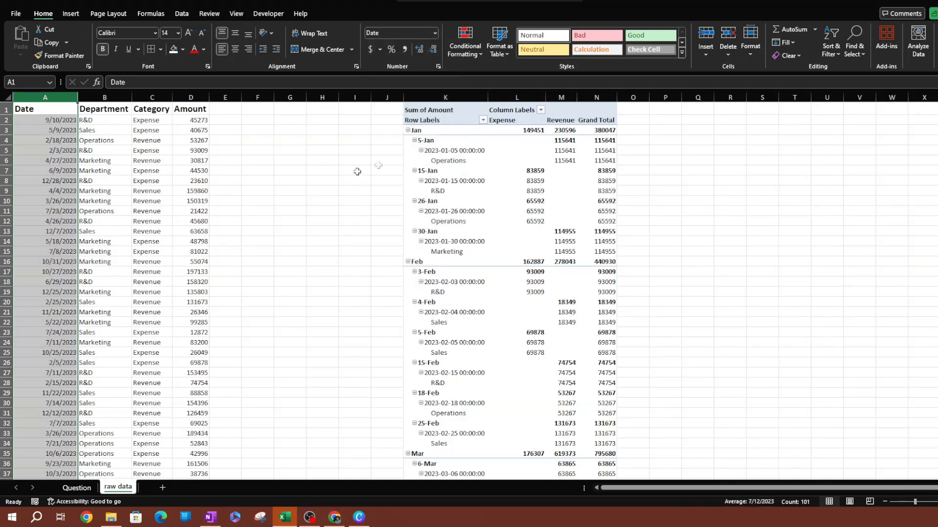
drag(78, 98, 53, 98)
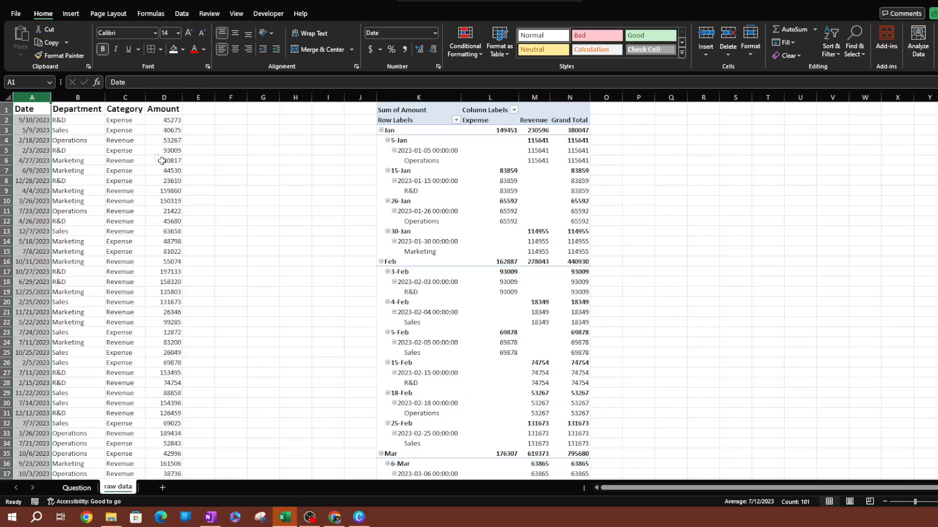
click(161, 161)
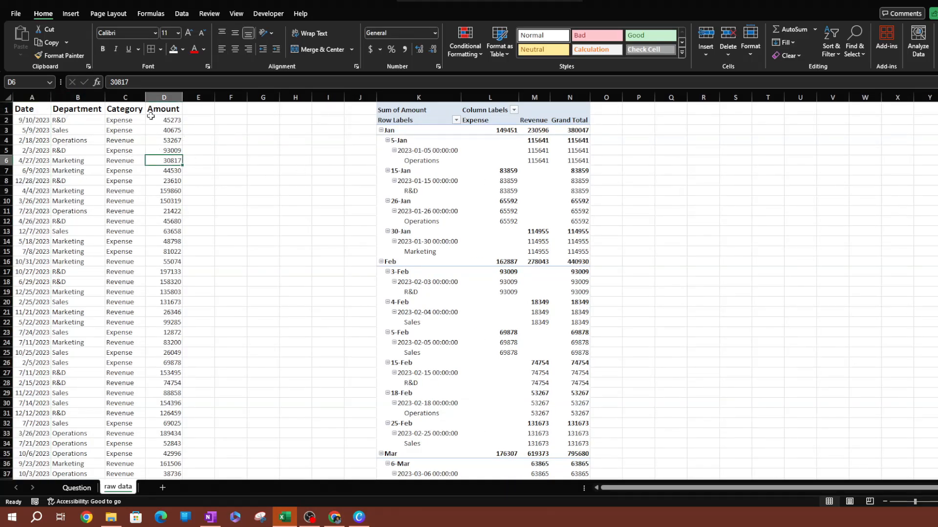
Step: Remove the Months, Days and Date fields from the PivotTable rows, keeping only Department
click(421, 113)
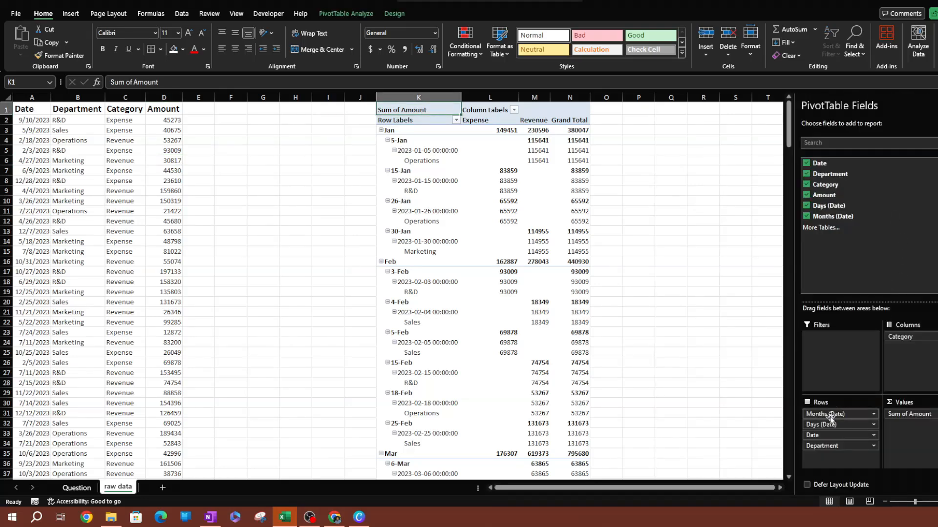
drag(831, 416, 847, 300)
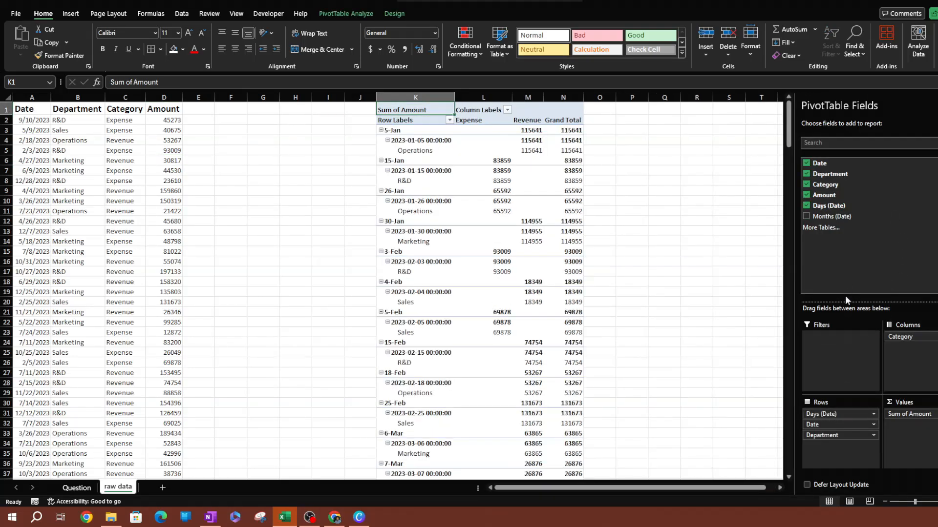
drag(837, 416, 841, 266)
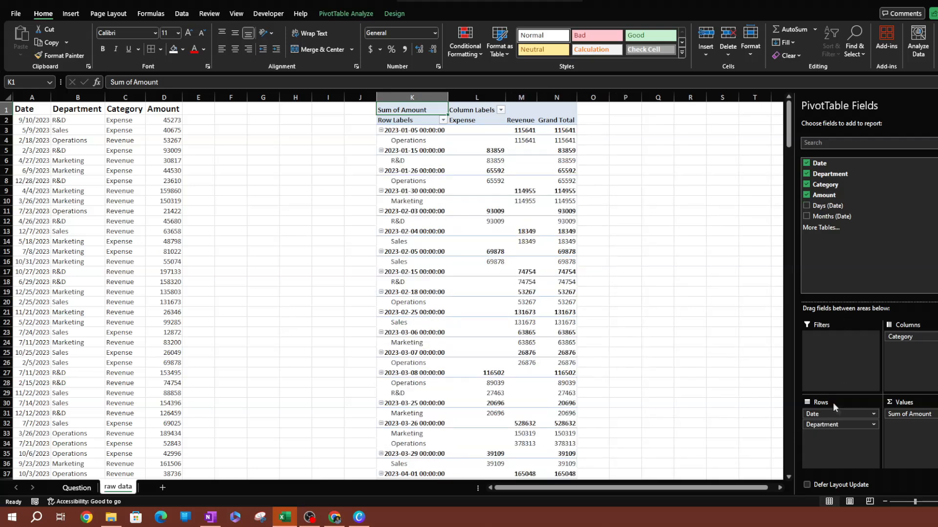
drag(835, 415, 823, 281)
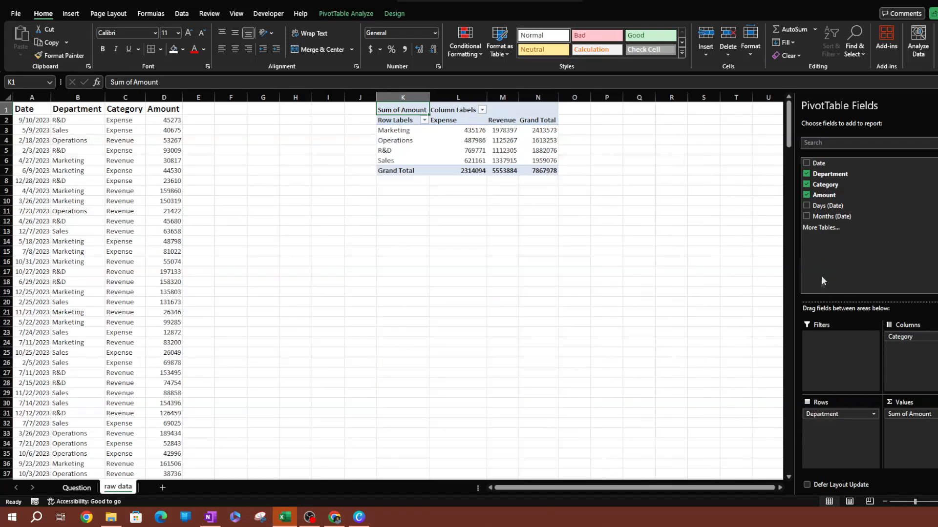
click(413, 352)
click(404, 311)
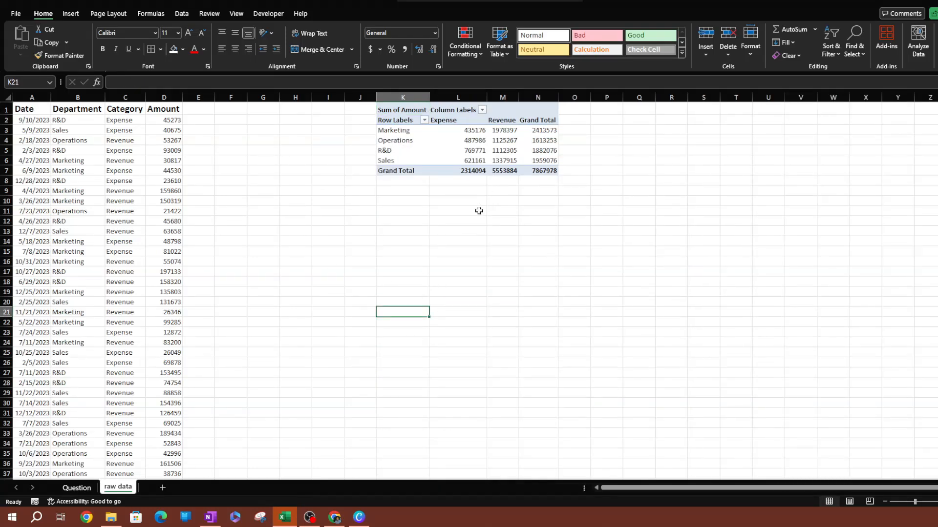
click(479, 211)
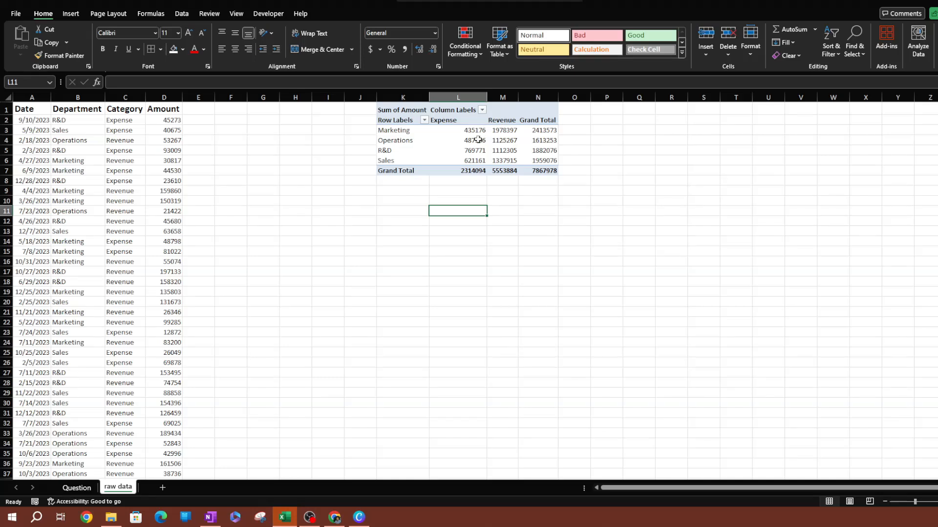
Step: Format the Sum of Amount values as Currency with a $ symbol, two decimals and negatives in red parentheses
mouse_move(477, 140)
mouse_move(552, 130)
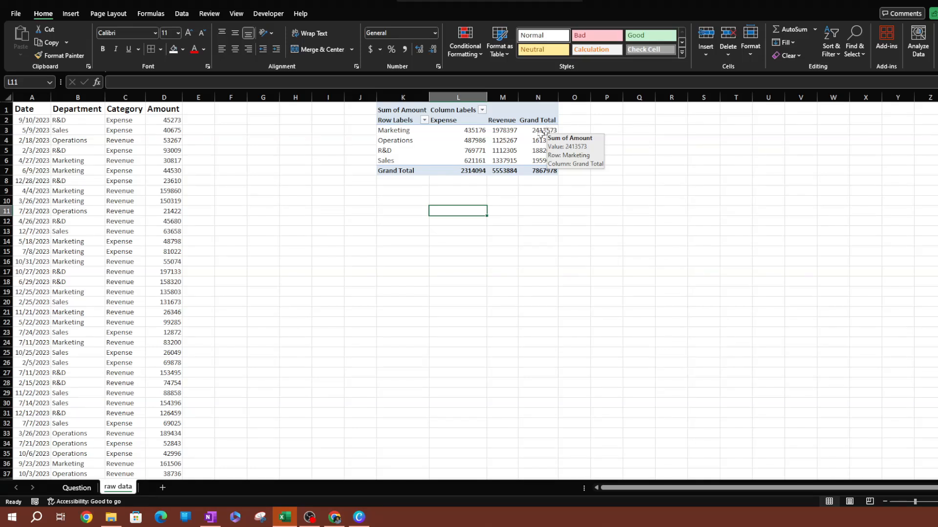
click(454, 130)
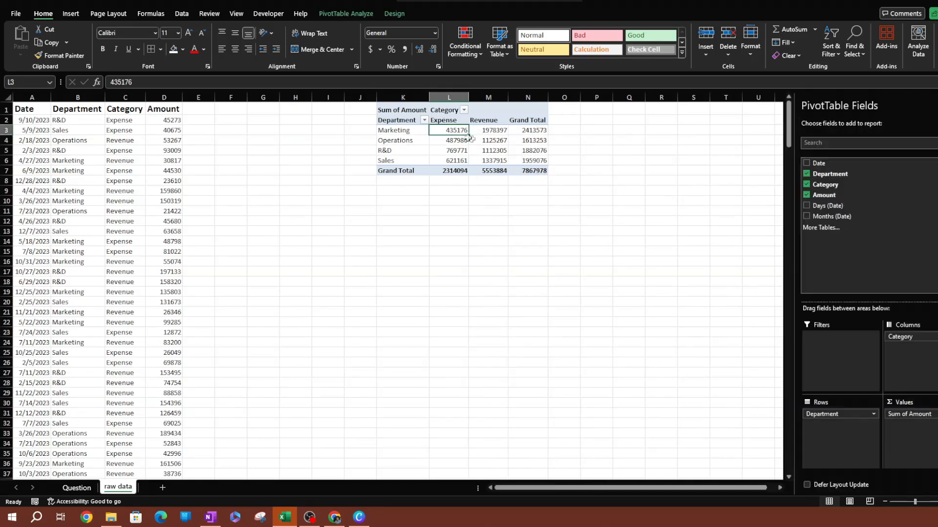
click(901, 415)
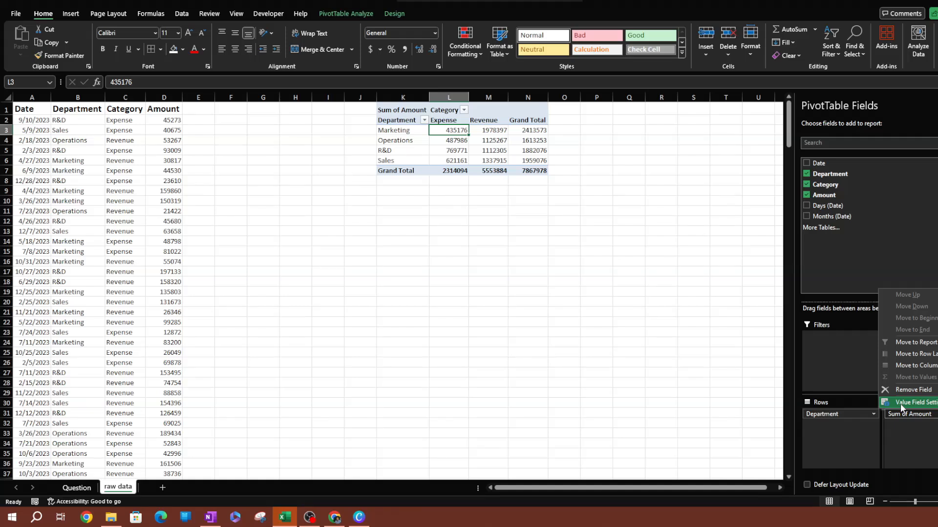
click(900, 404)
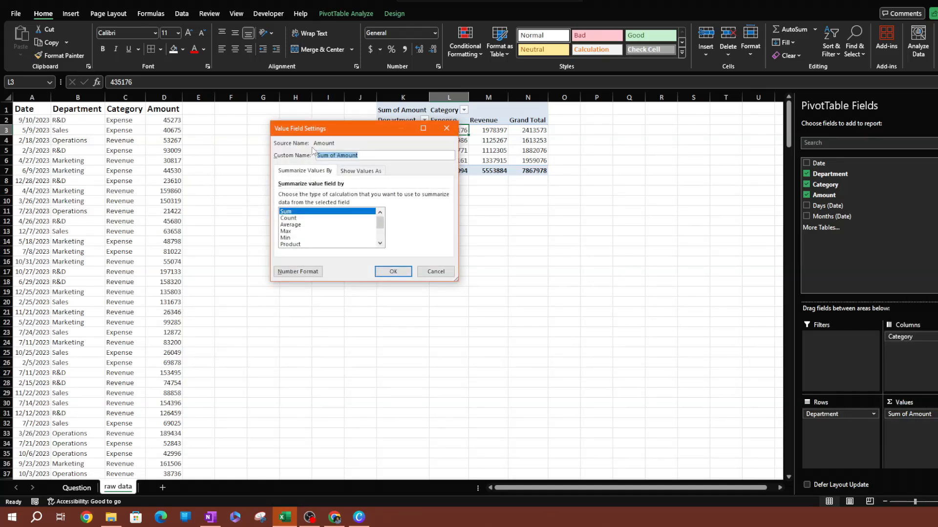
click(309, 272)
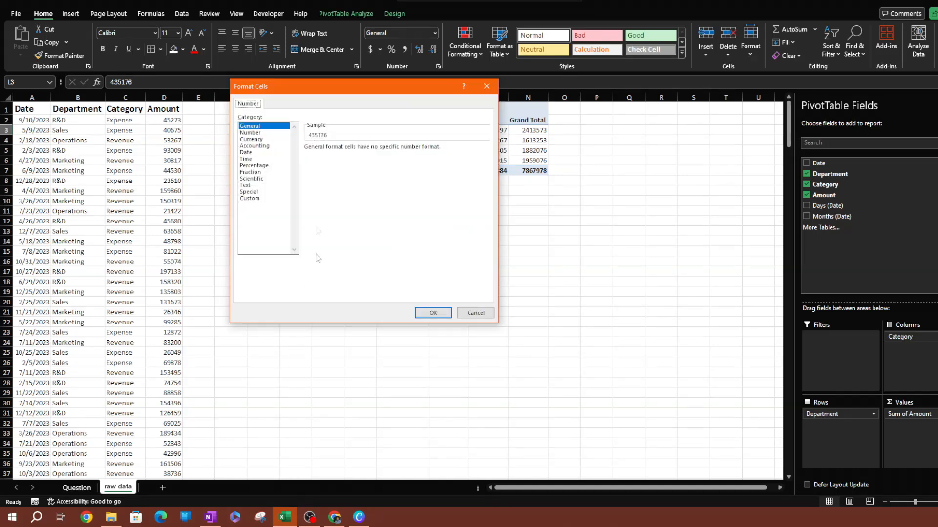
click(259, 140)
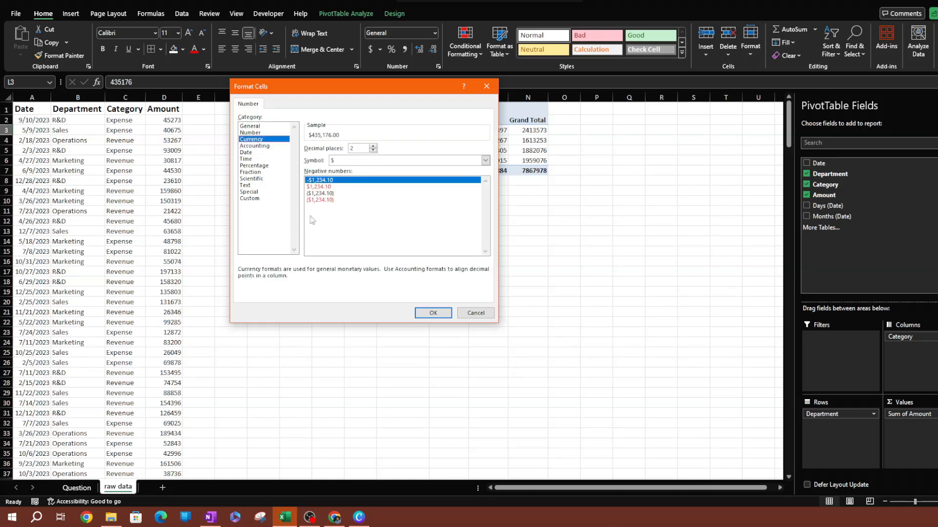
click(323, 201)
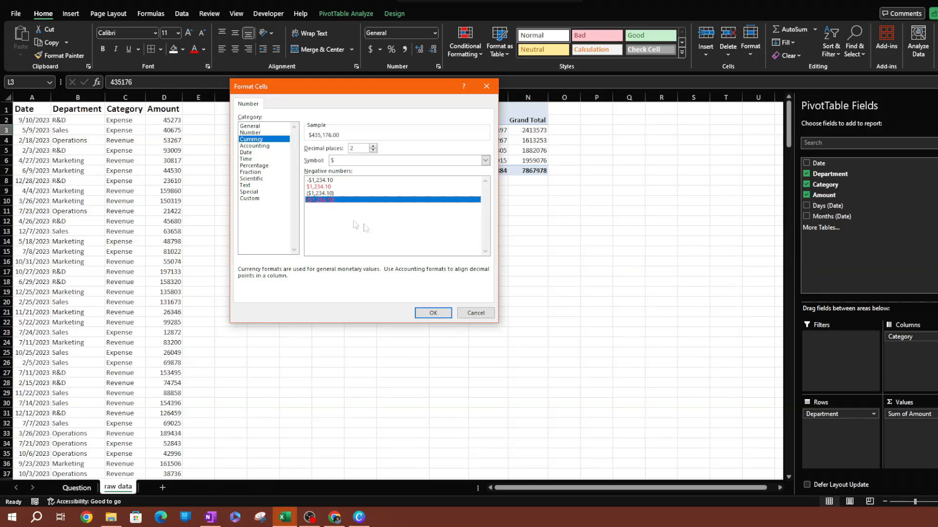
click(445, 317)
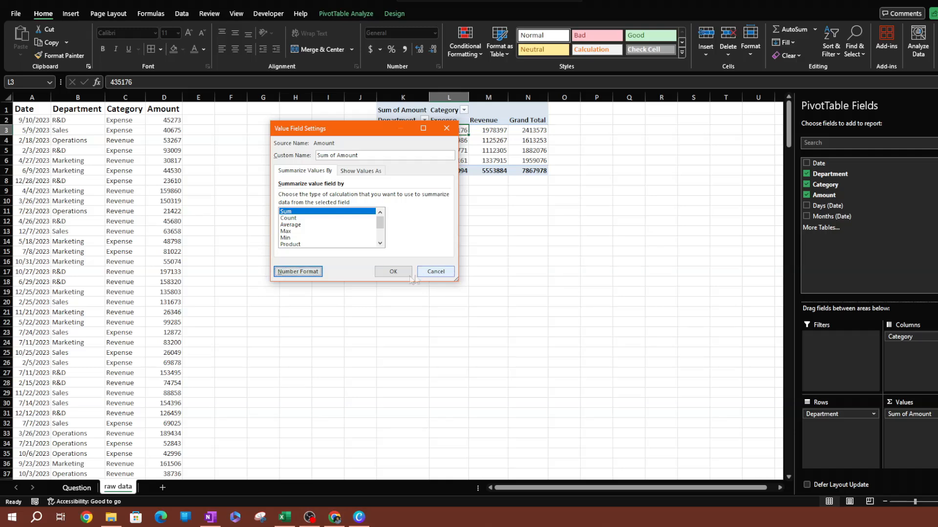
click(439, 334)
click(546, 129)
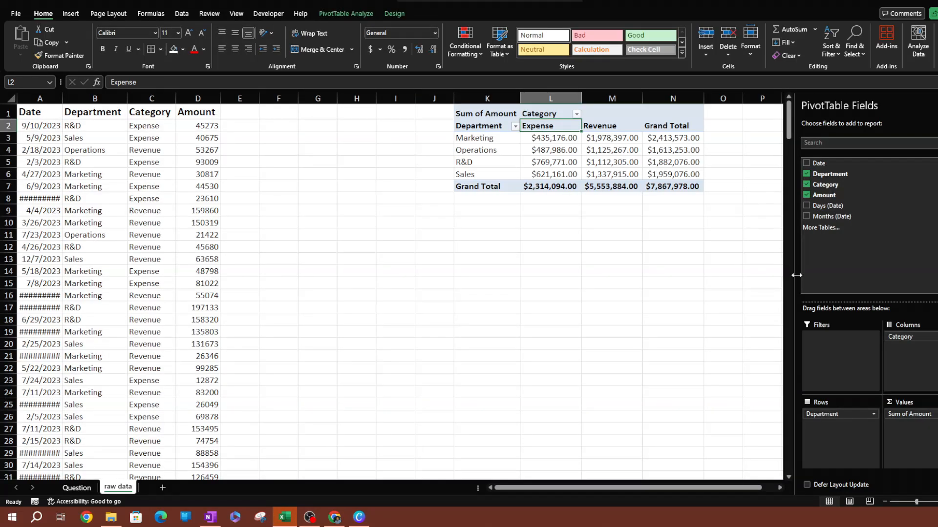
Step: Move Category from the PivotTable columns to the rows below Department and set the report layout to not repeat item labels
drag(912, 342, 847, 455)
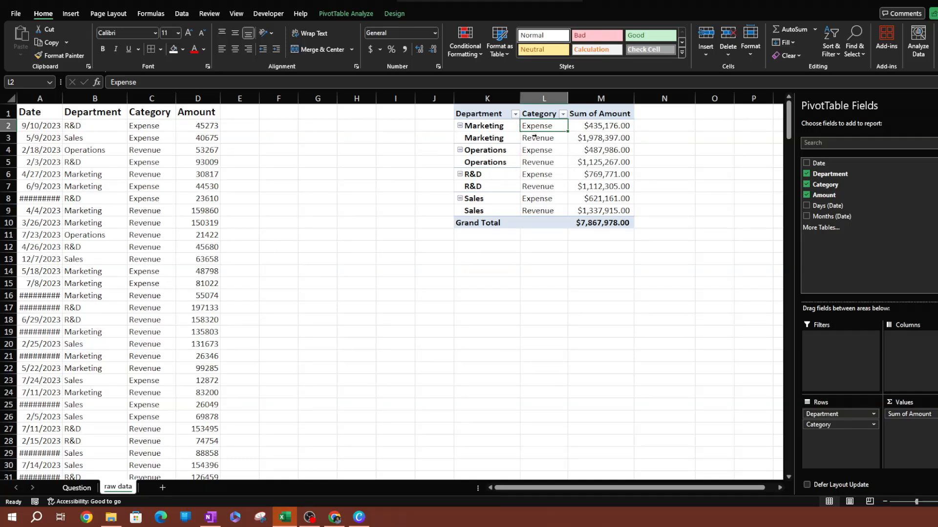
click(391, 14)
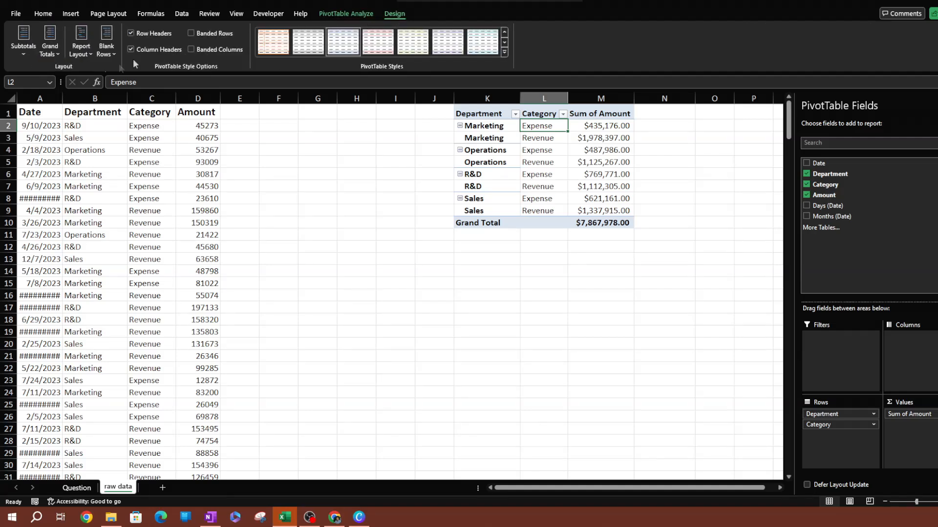
click(80, 53)
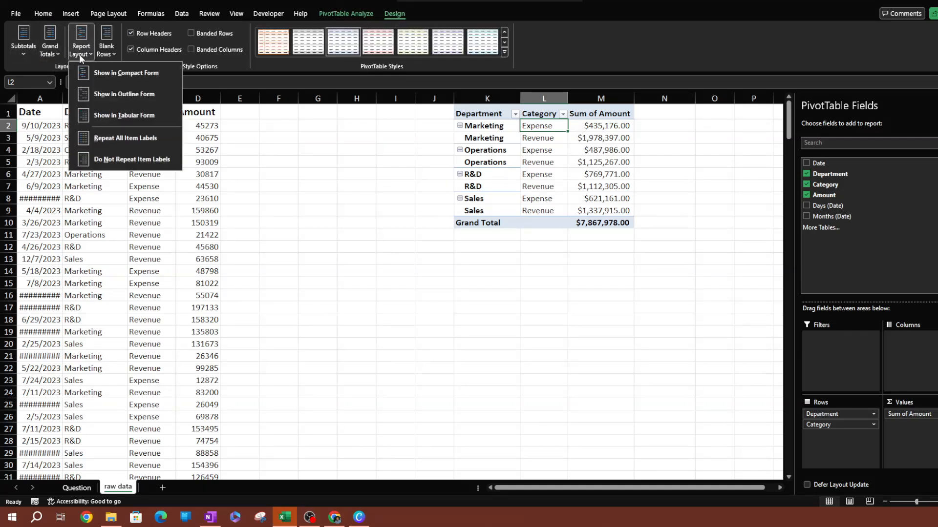
click(136, 161)
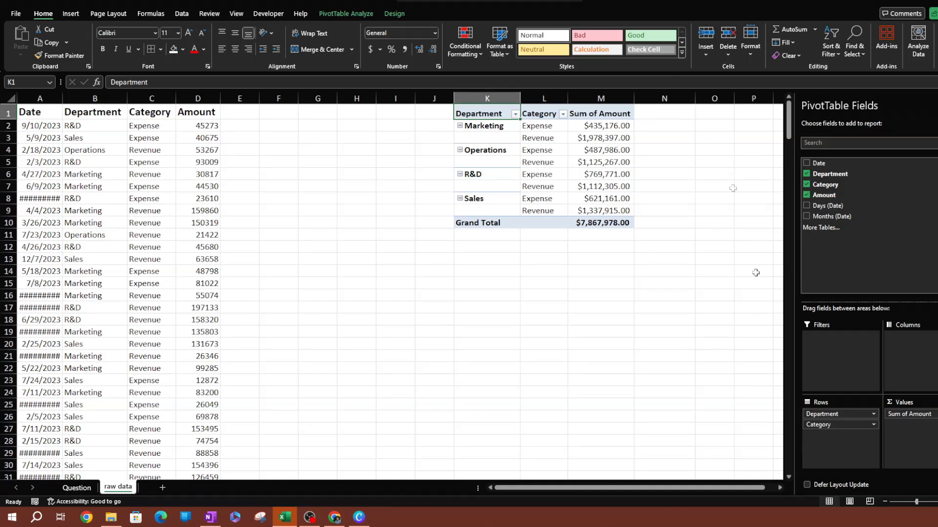
Step: Move Category from the rows to the report filter and limit the PivotTable to Expense only
drag(838, 427, 839, 352)
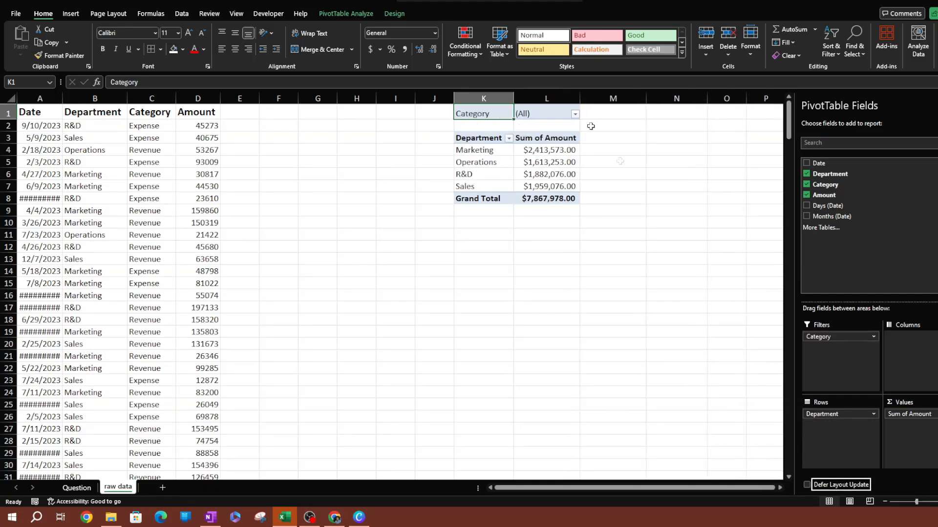
click(542, 115)
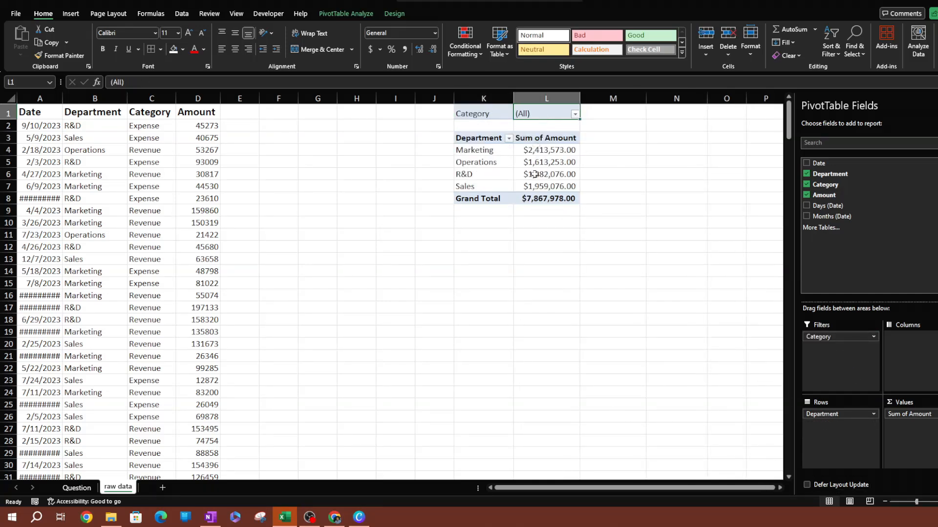
click(575, 114)
click(462, 228)
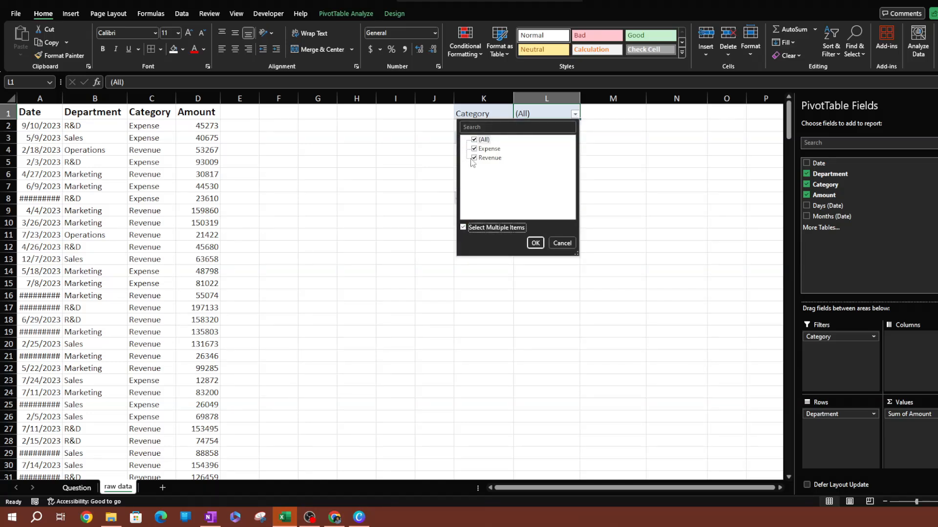
click(474, 158)
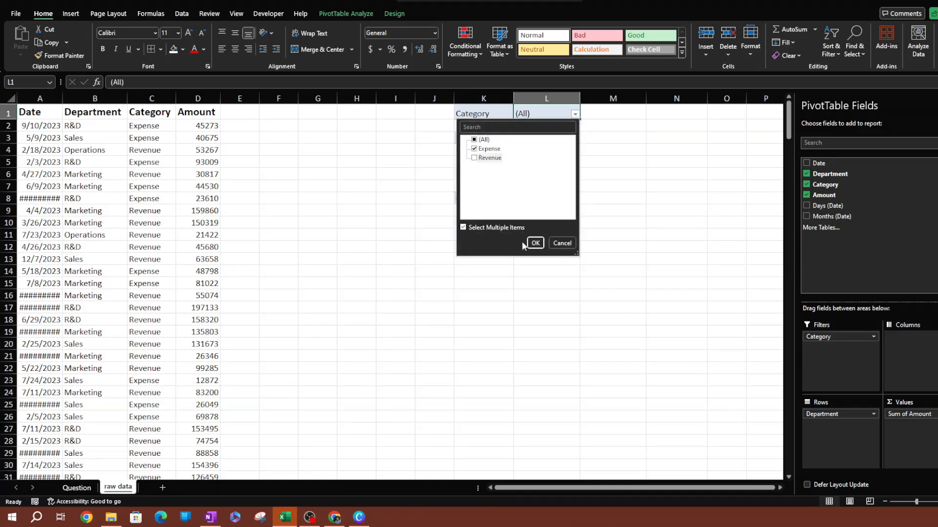
click(535, 243)
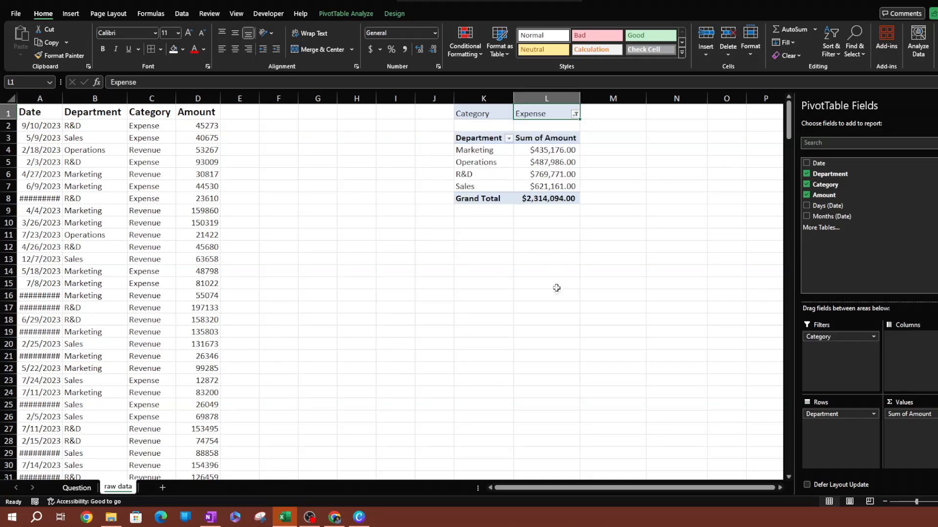
Step: Change the Category report filter to include Revenue and exclude Expense
click(575, 114)
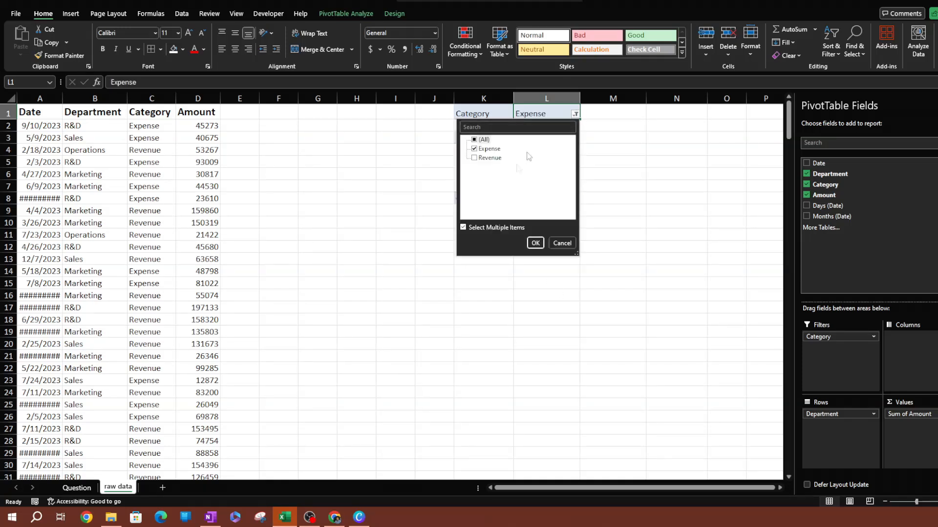
click(474, 157)
click(474, 149)
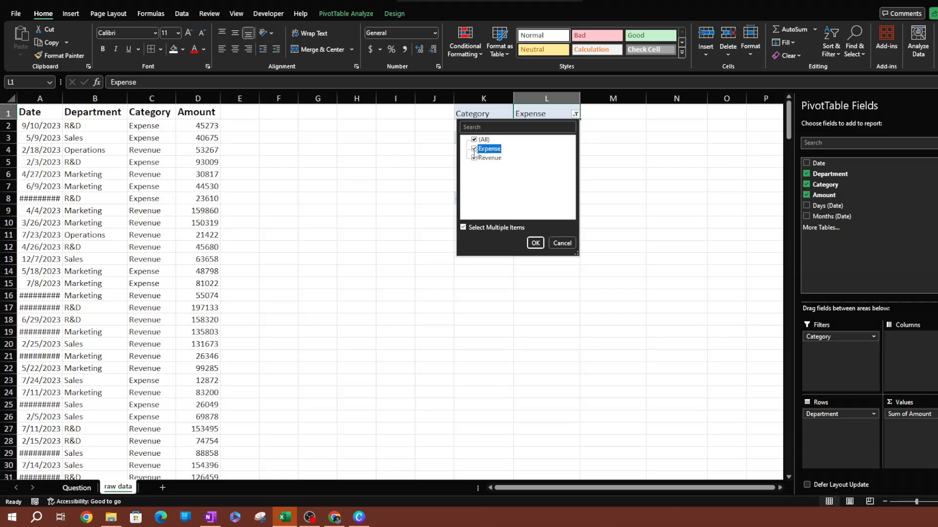
click(535, 243)
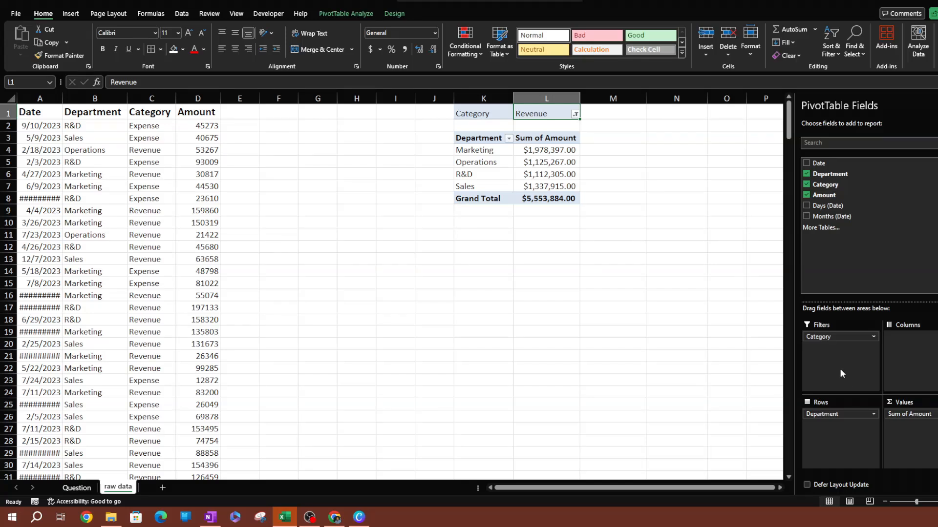
Step: Swap Category into the rows and Department into the report filter, and filter the PivotTable to the Marketing department
drag(835, 337, 835, 446)
drag(843, 414, 844, 360)
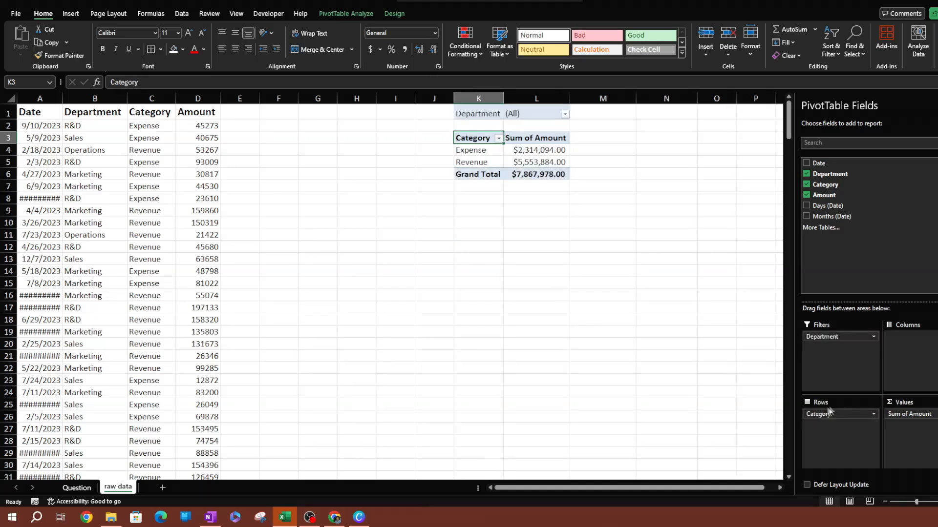
click(538, 116)
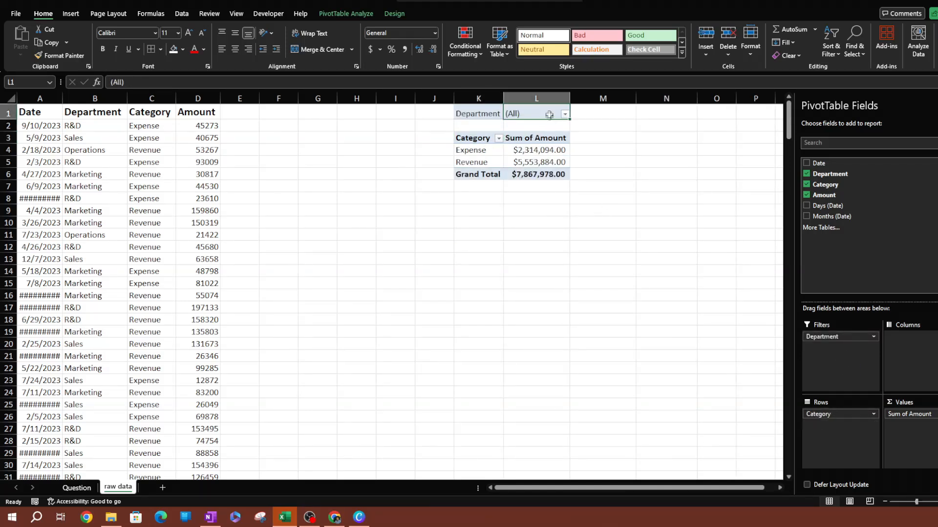
click(565, 114)
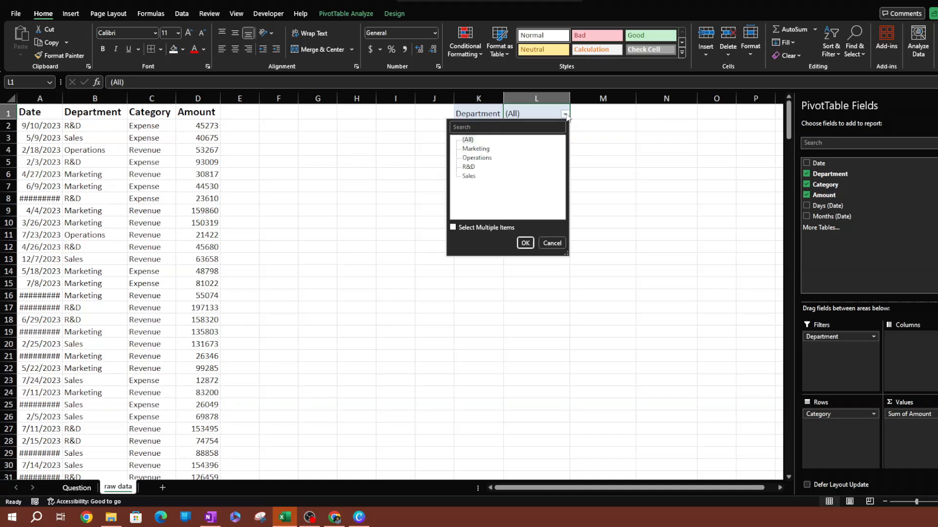
click(453, 227)
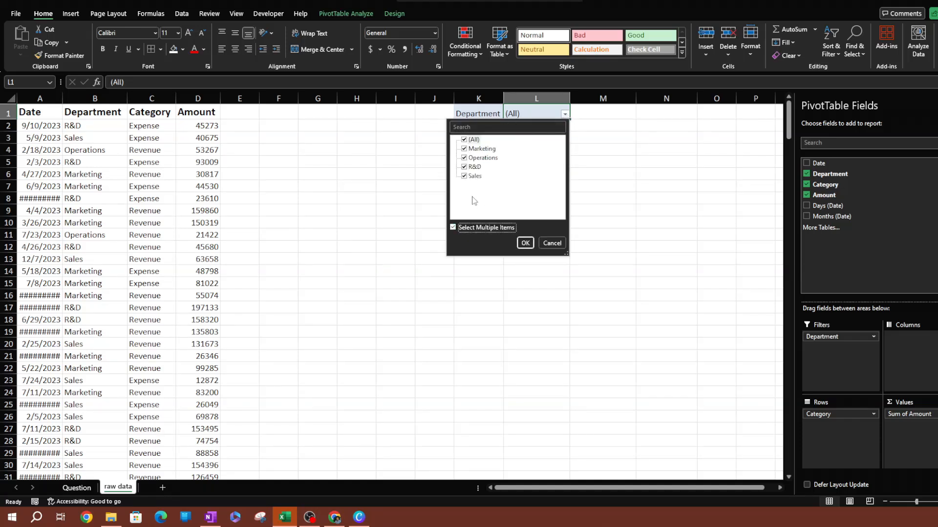
click(471, 140)
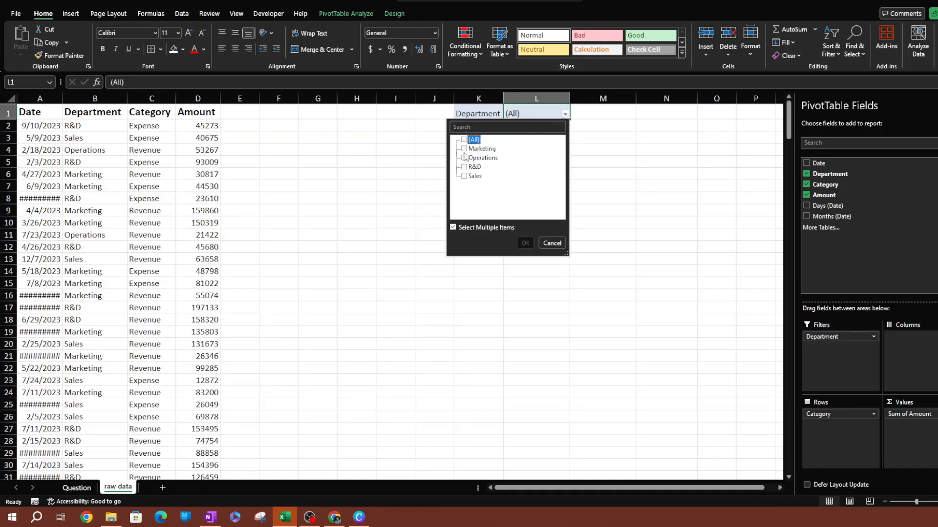
click(465, 149)
click(525, 244)
Step: Change the Department report filter by toggling Sales and turning off multiple-item selection
click(565, 114)
click(465, 177)
click(452, 228)
click(525, 243)
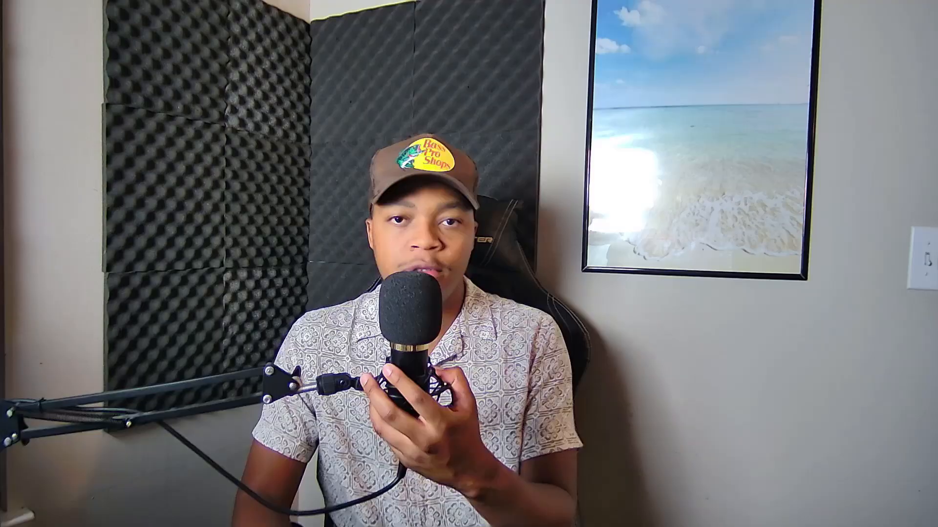